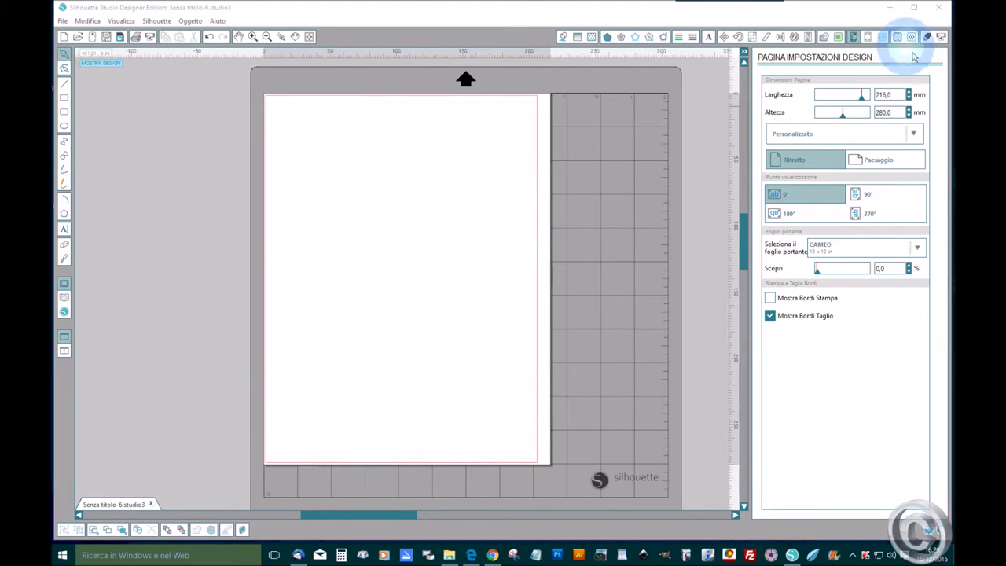
# Add the "my chocolate easter bunny pnc" and "moose in sleigh christmas print and cut" library designs, placing the moose below the bunny badge
pyautogui.click(69, 309)
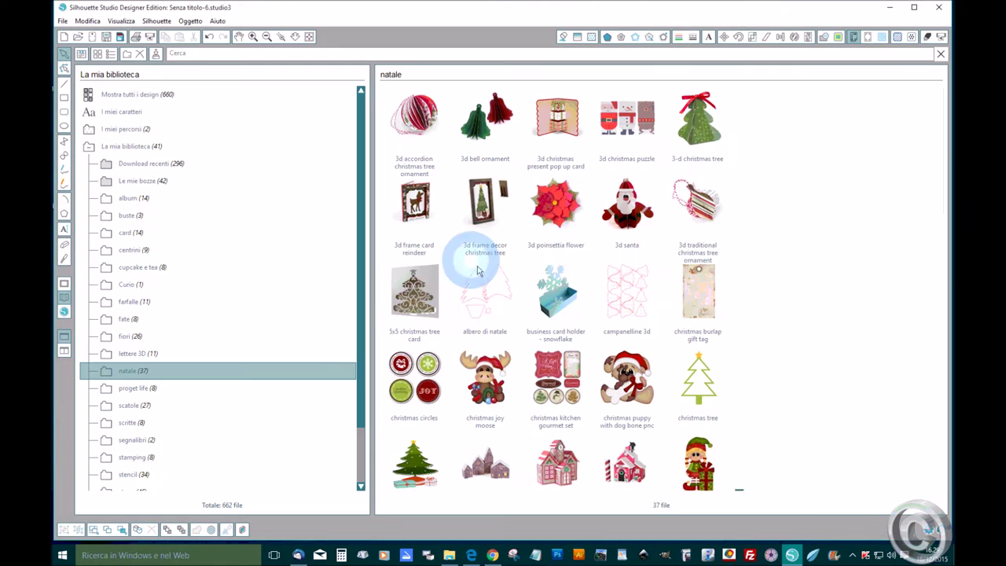
pyautogui.doubleClick(763, 397)
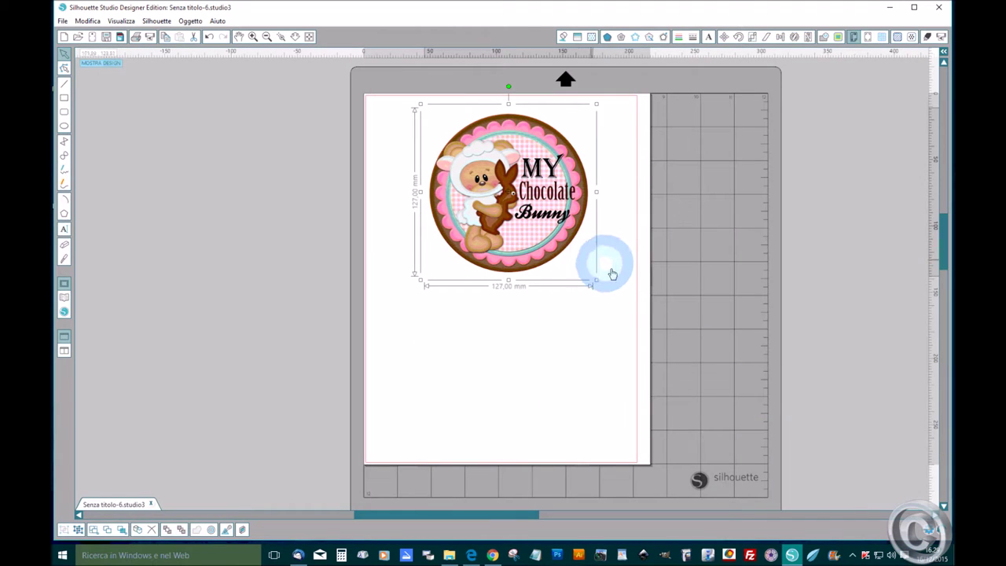
pyautogui.click(65, 297)
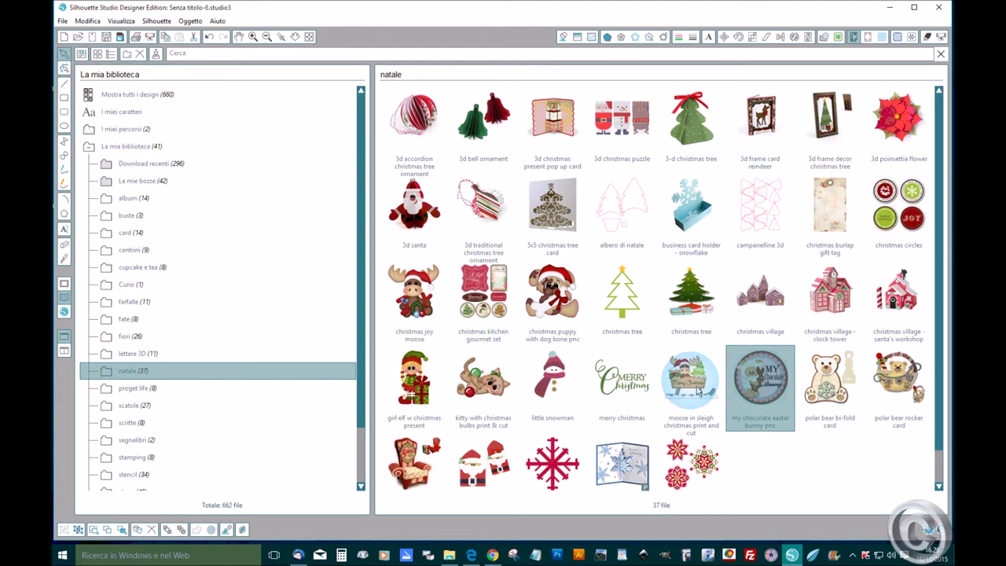
pyautogui.doubleClick(692, 381)
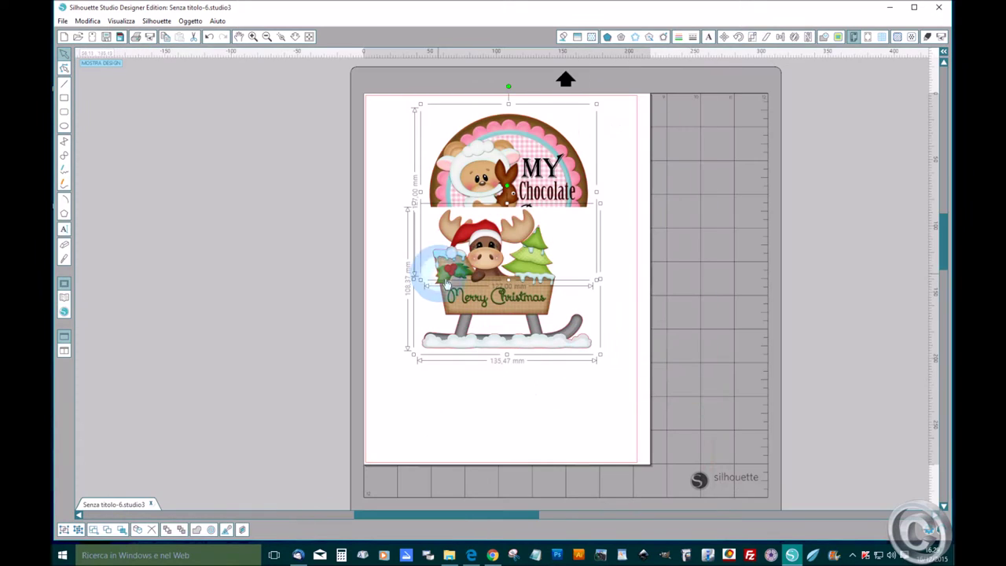
pyautogui.click(554, 391)
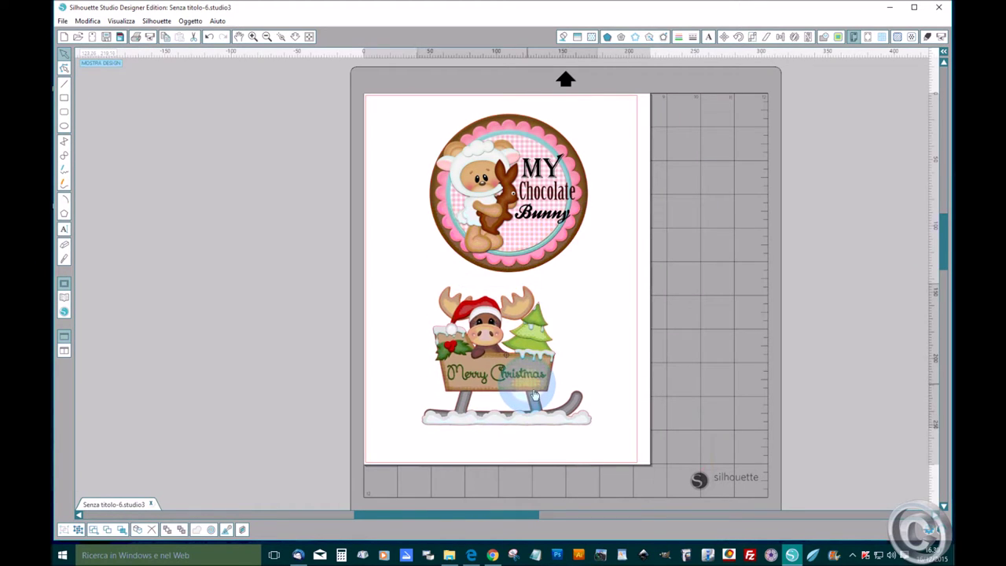
pyautogui.click(568, 353)
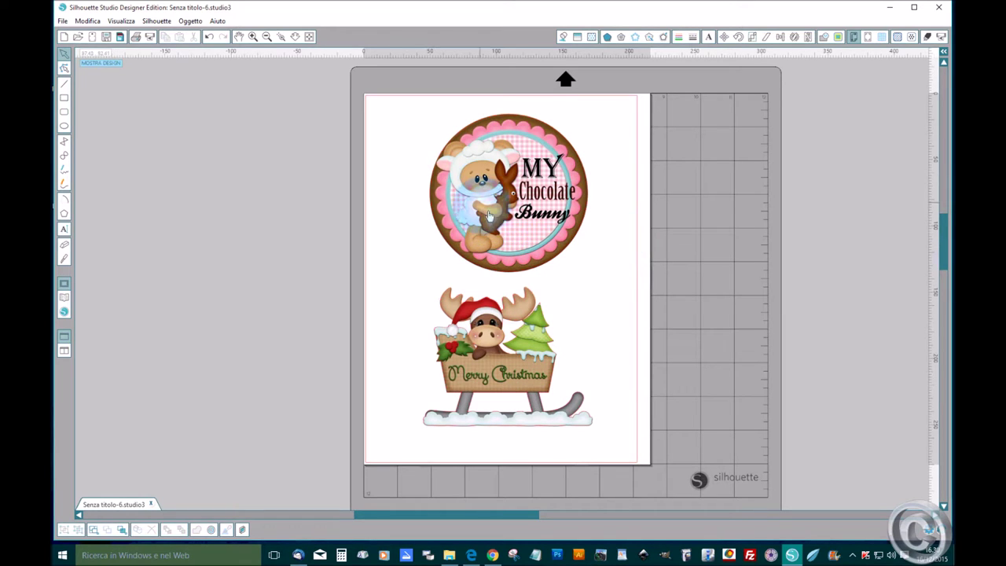
# Flip both the bunny badge and the moose sleigh horizontally for transfer printing
pyautogui.click(527, 270)
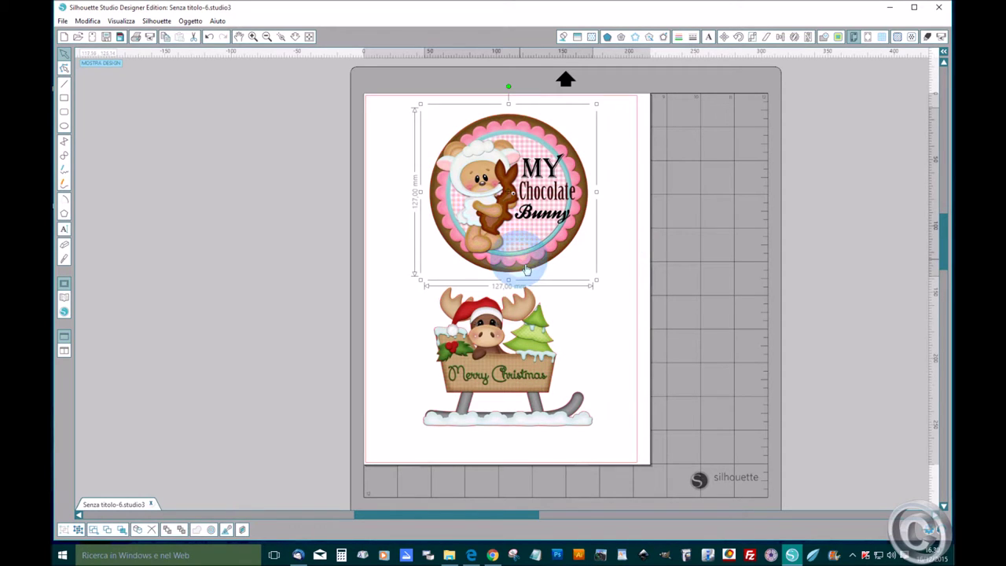
pyautogui.click(407, 118)
pyautogui.moveTo(407, 118); pyautogui.dragTo(577, 416)
pyautogui.rightClick(561, 246)
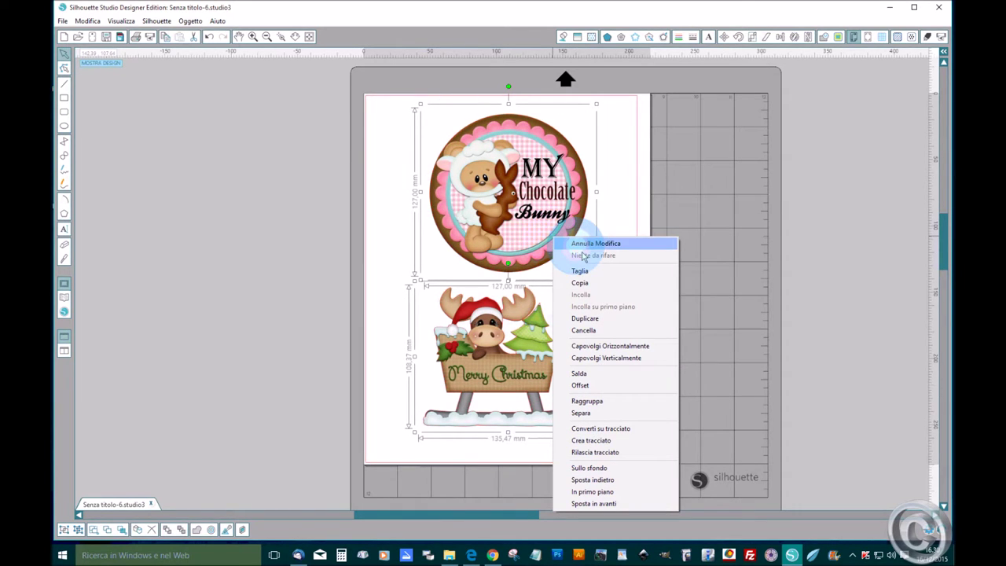
pyautogui.click(614, 346)
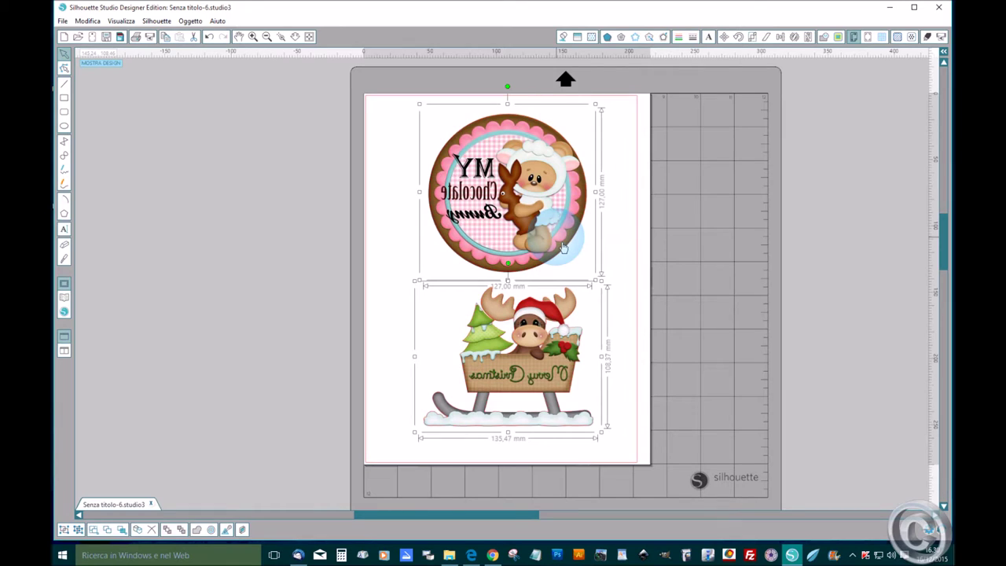
# Add registration marks to the page using the Tipo 2 style
pyautogui.click(868, 36)
pyautogui.click(912, 96)
pyautogui.click(846, 160)
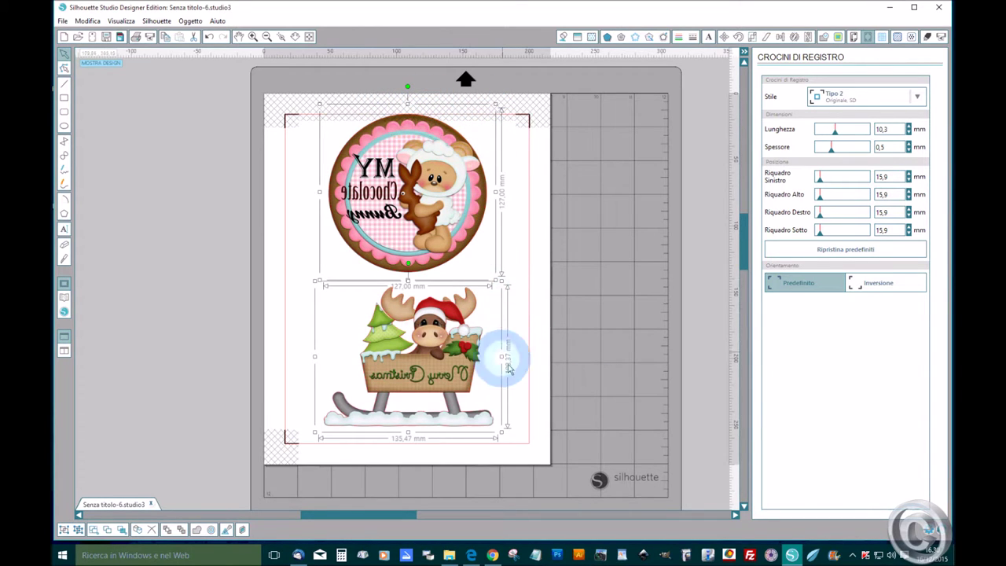
# Scale the bunny badge to about 122 mm square and the moose sleigh to about 127 × 101 mm within the registration marks
pyautogui.click(488, 269)
pyautogui.click(476, 265)
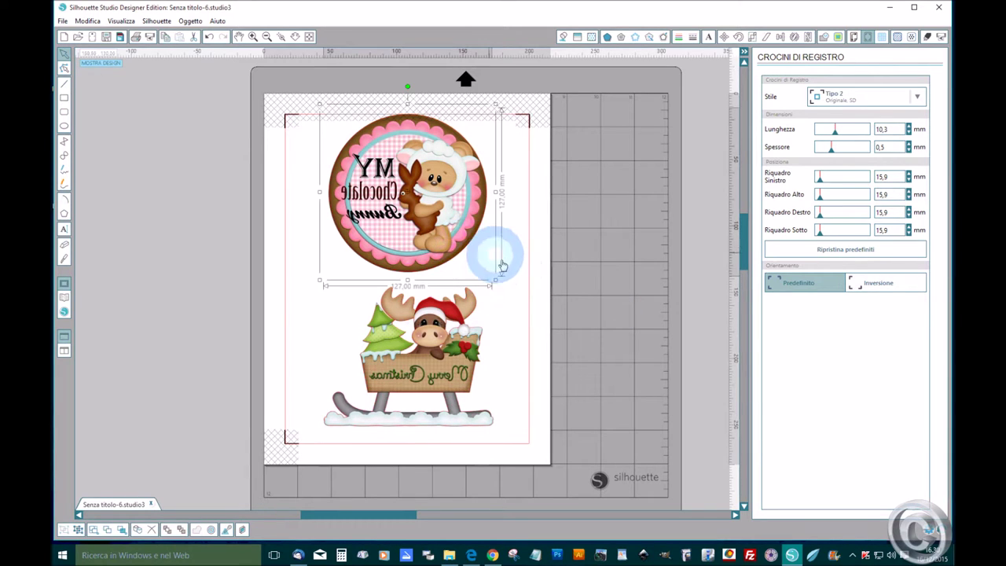
pyautogui.moveTo(496, 277); pyautogui.dragTo(442, 260)
pyautogui.click(440, 400)
pyautogui.moveTo(501, 433); pyautogui.dragTo(493, 428)
pyautogui.click(680, 25)
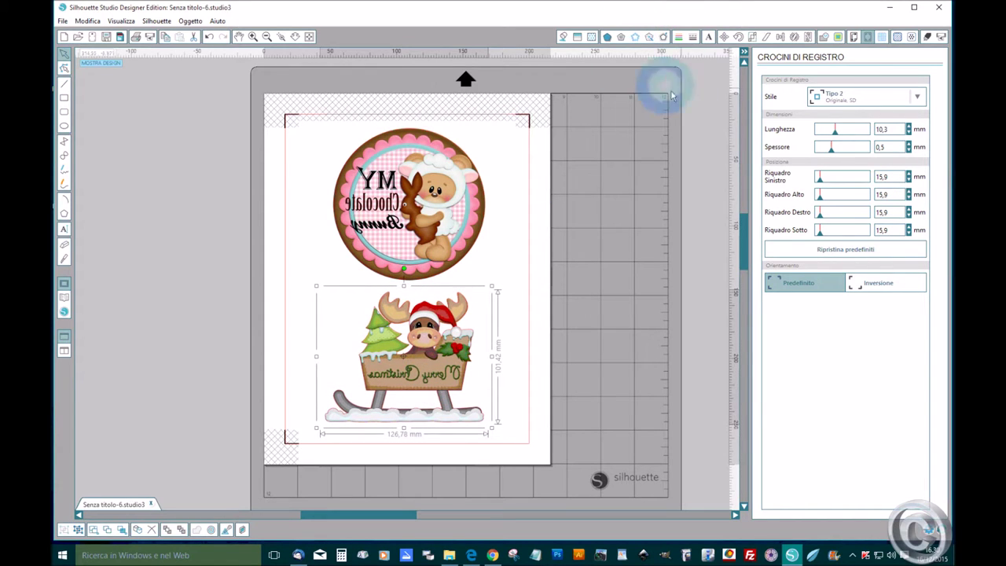
# Place vertical guides at X 190 and 26 mm and horizontal guides at Y 254 and 26 mm around the printable area
pyautogui.moveTo(727, 132); pyautogui.dragTo(522, 142)
pyautogui.moveTo(396, 51); pyautogui.dragTo(366, 439)
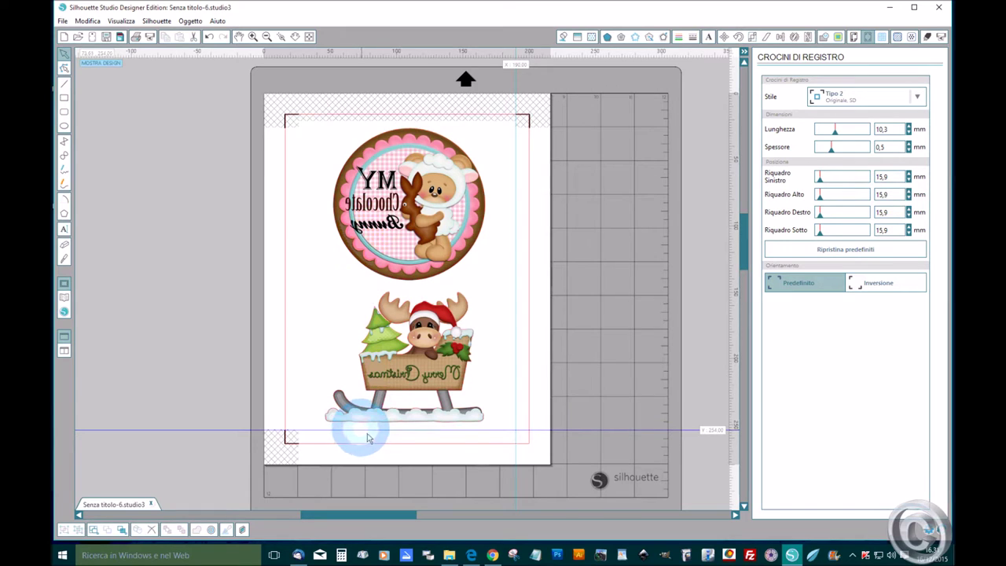
pyautogui.moveTo(400, 50); pyautogui.dragTo(397, 138)
pyautogui.moveTo(732, 218); pyautogui.dragTo(305, 238)
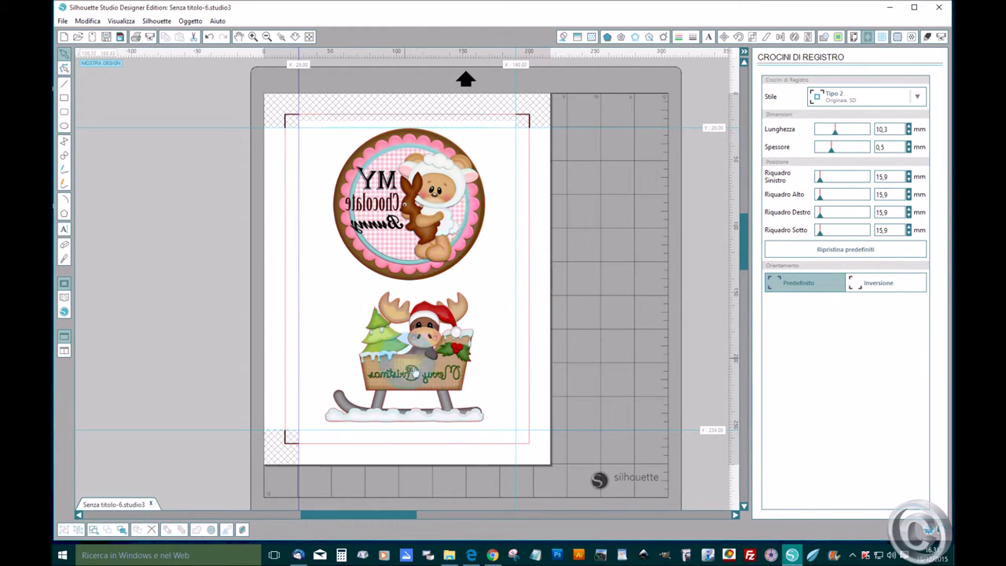
# Shift the moose sleigh slightly left and the bunny badge slightly down so both sit within the guides
pyautogui.moveTo(448, 398); pyautogui.dragTo(444, 398)
pyautogui.moveTo(433, 275); pyautogui.dragTo(432, 280)
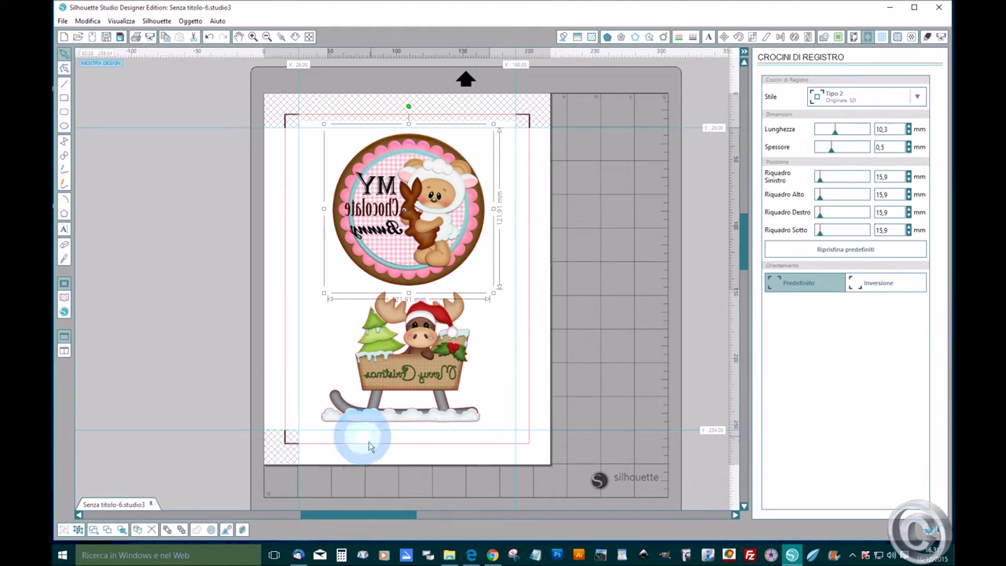
pyautogui.click(649, 310)
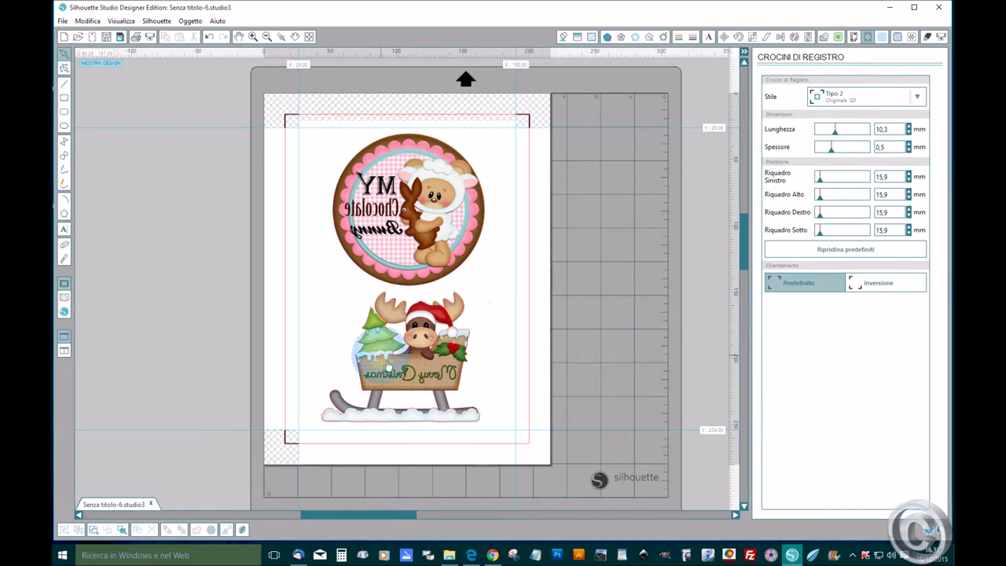
# Show the cut settings and inspect the bunny badge's white background and cut outline by moving it partly off the page and back
pyautogui.click(934, 52)
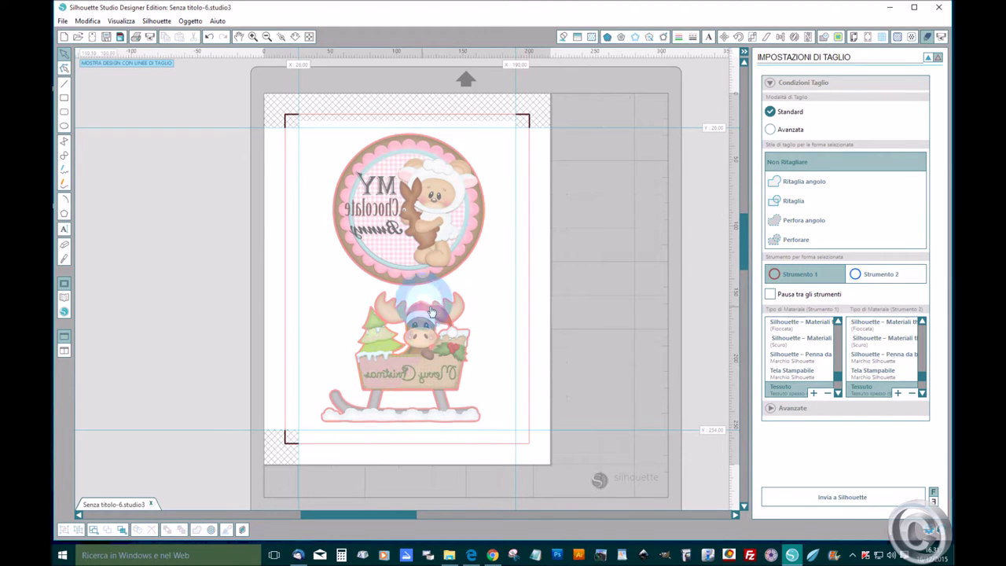
pyautogui.moveTo(486, 243); pyautogui.dragTo(632, 245)
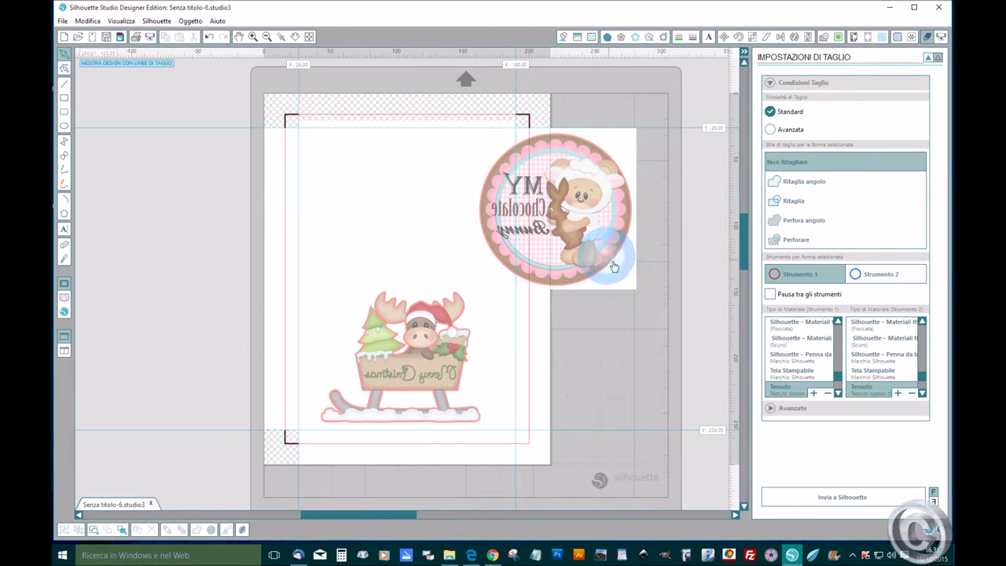
pyautogui.moveTo(624, 259); pyautogui.dragTo(467, 259)
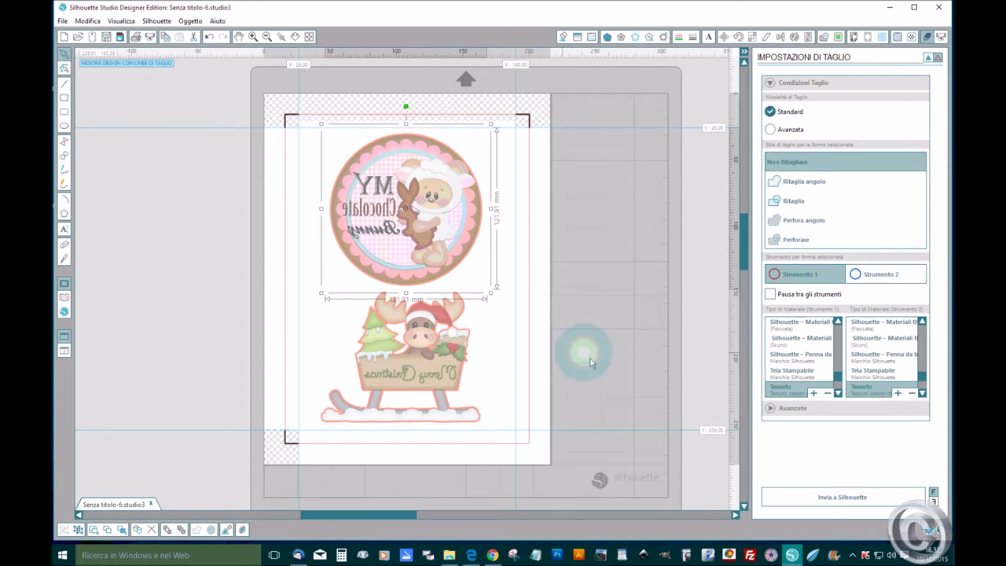
# Start a print job on the EPSON WF-2510 Series printer and set its paper type to Epson Glossy
pyautogui.click(148, 39)
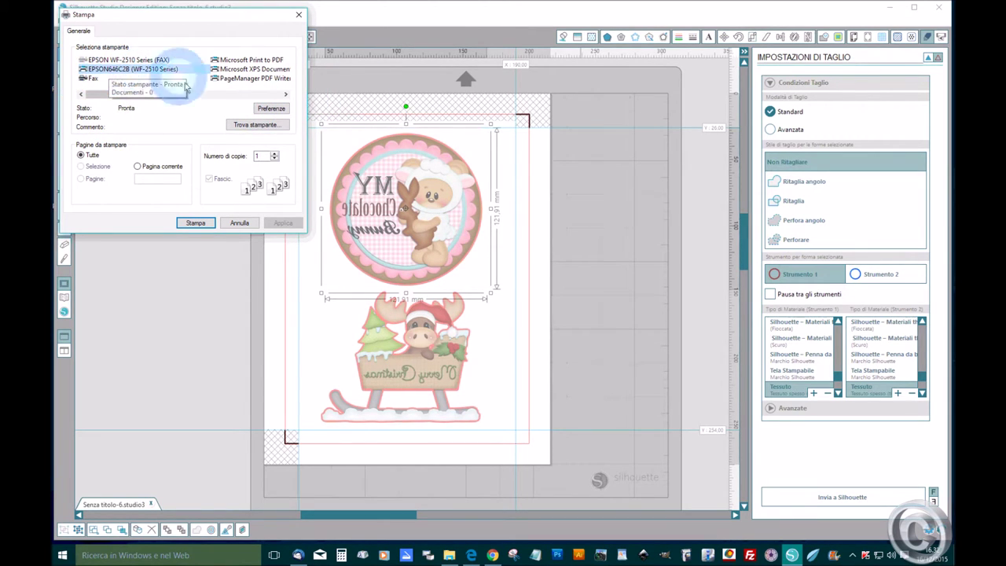
pyautogui.click(267, 107)
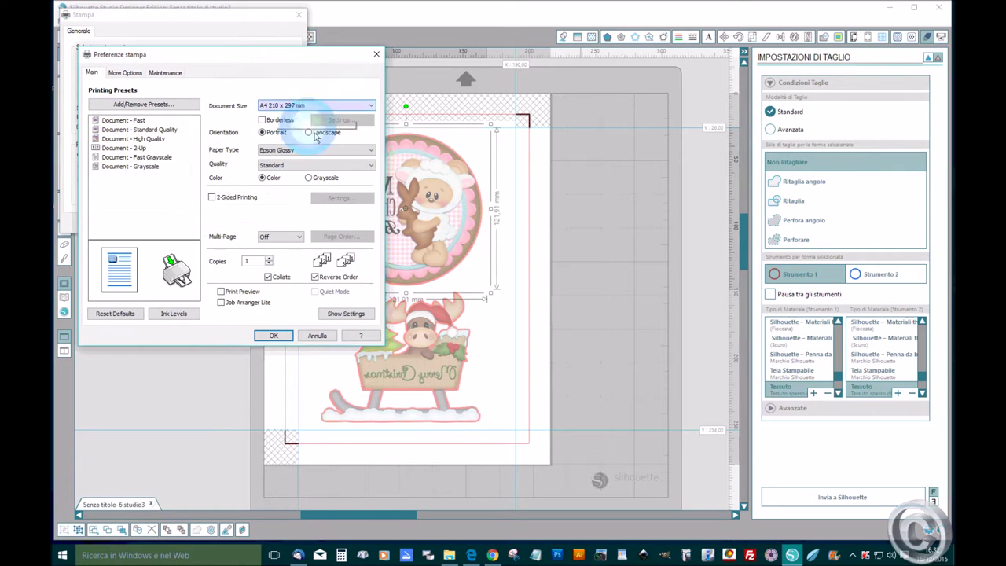
pyautogui.click(372, 151)
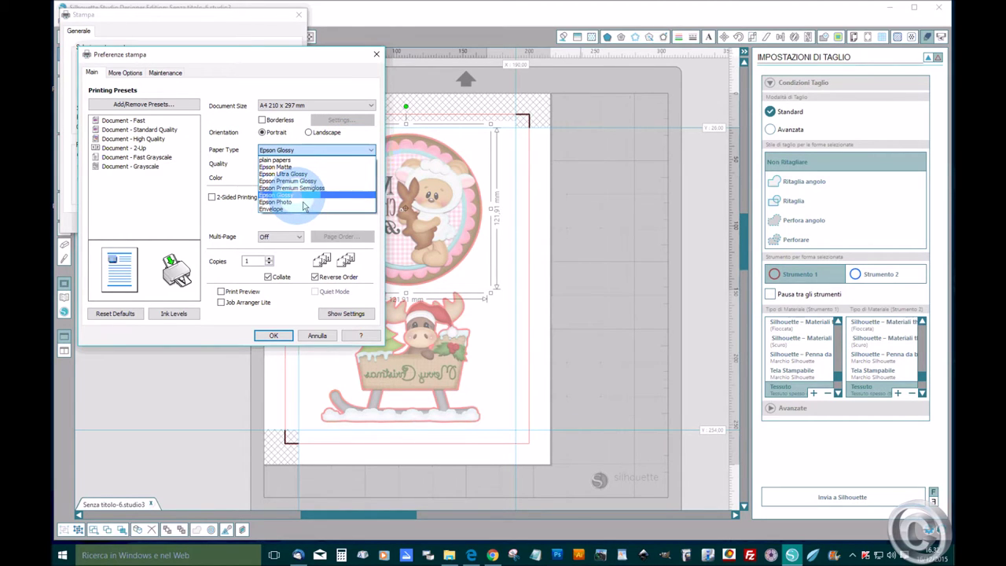
pyautogui.click(287, 194)
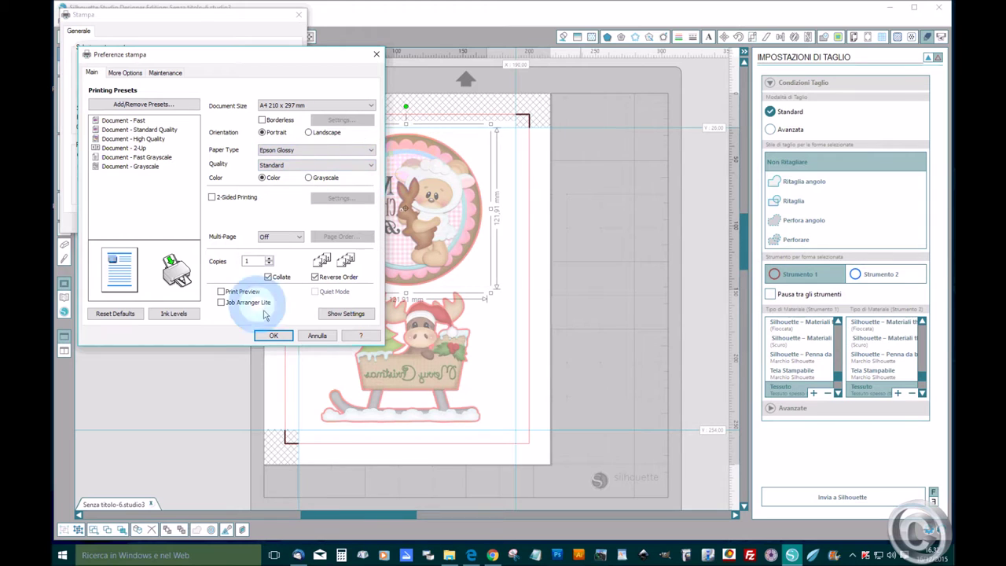
pyautogui.click(272, 334)
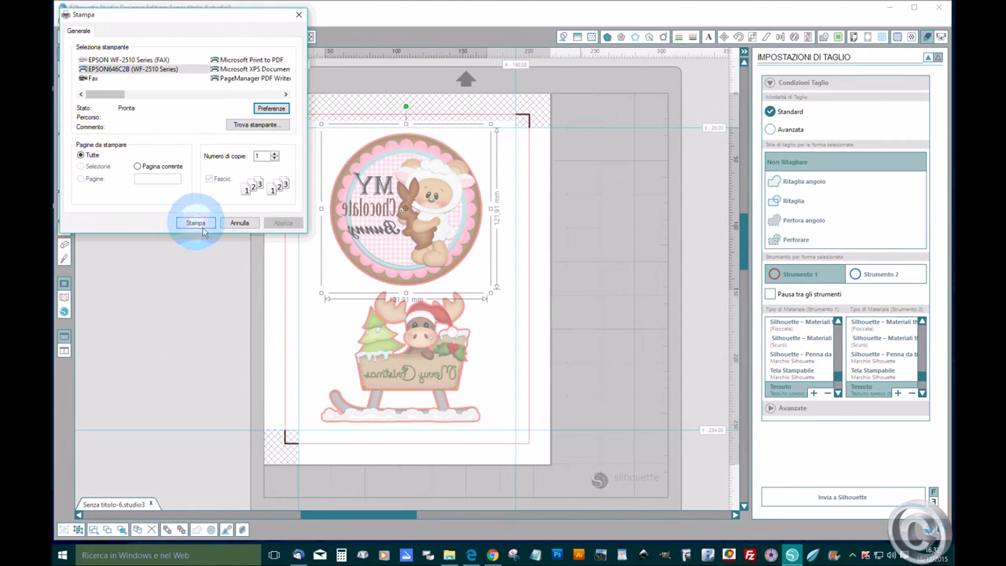